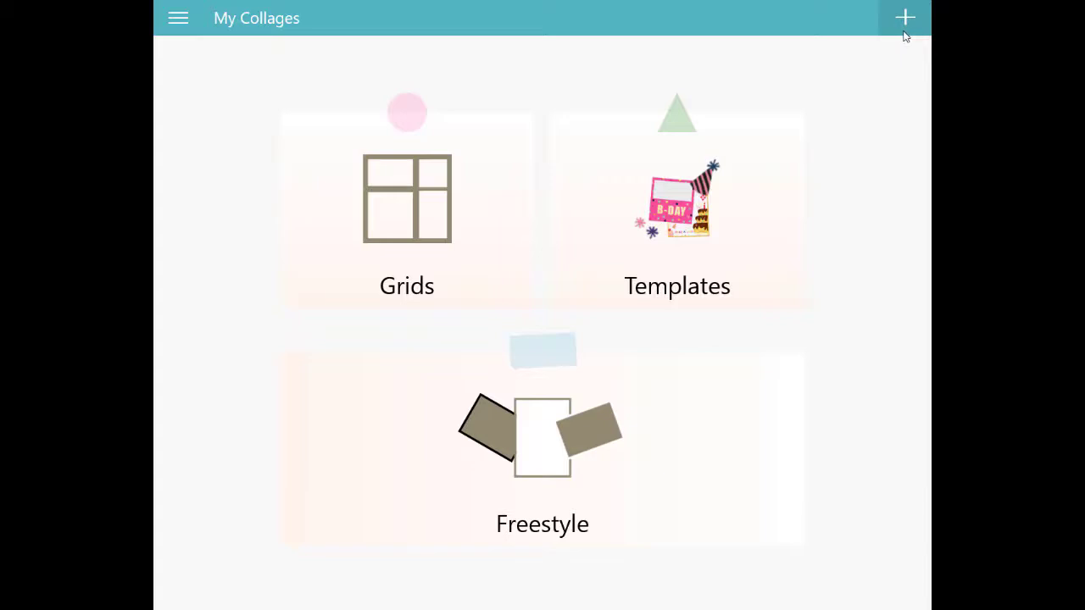
Step: Choose Freestyle to begin an empty collage page in PicCollage
click(904, 18)
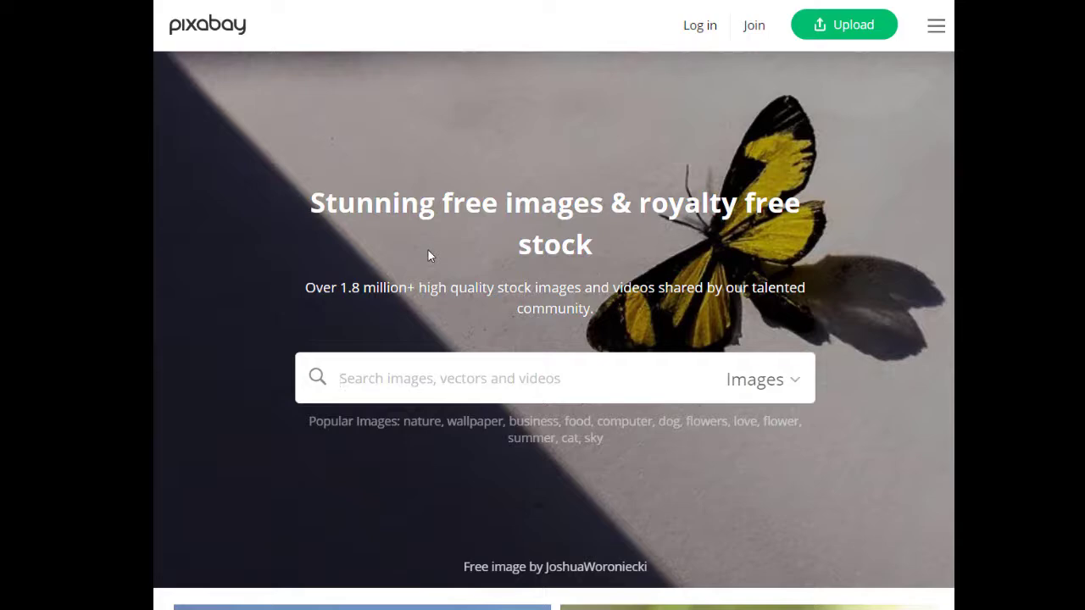
Step: Search Pixabay for 'DOG' and scroll down through the dog photo results
text(DOG)
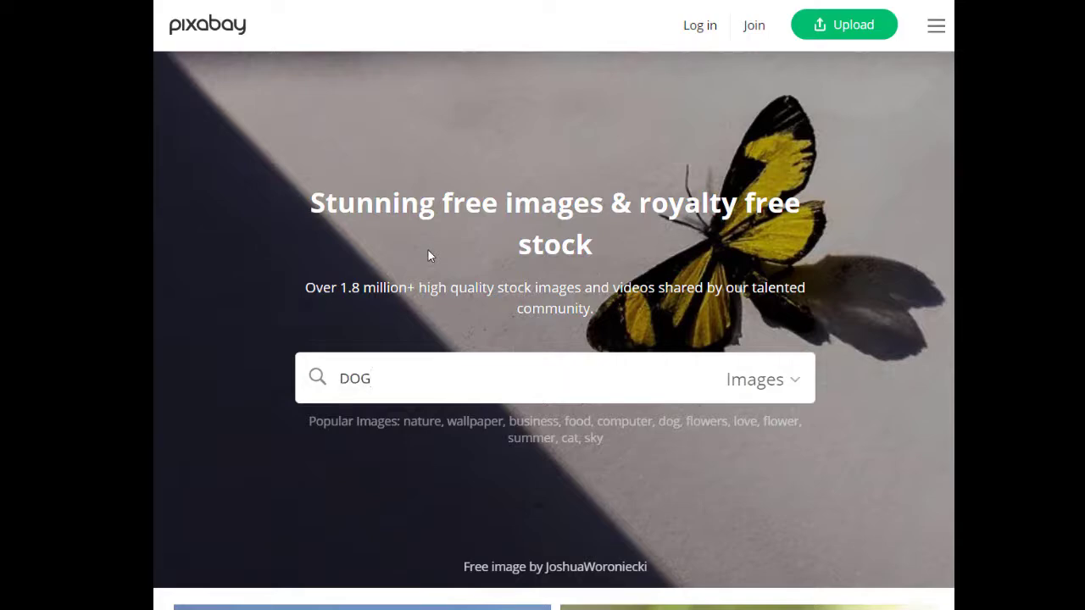
key(Return)
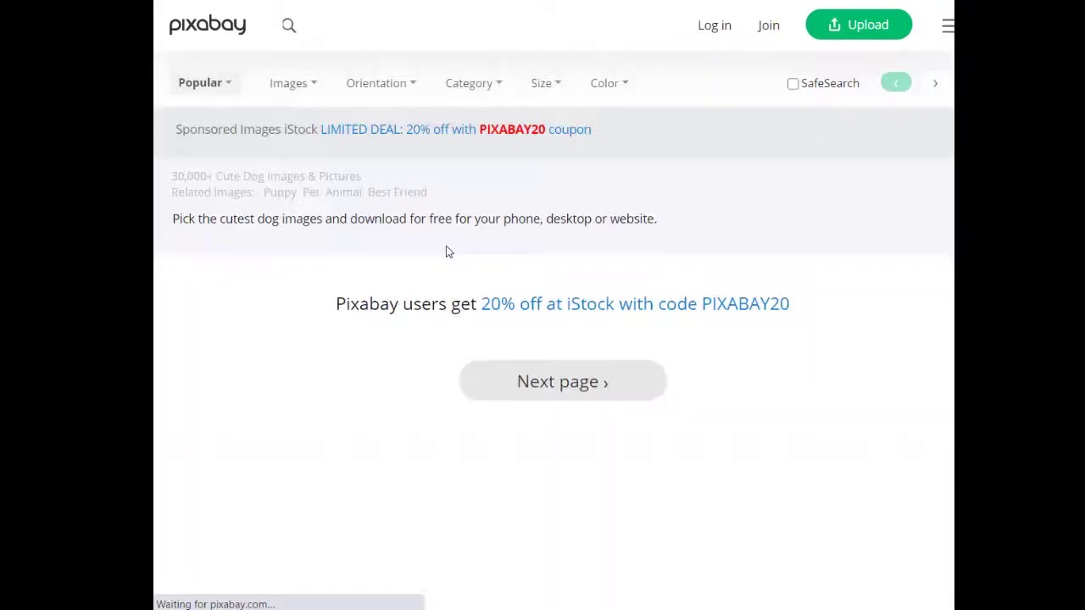
scroll(551, 356, down, 1)
scroll(551, 356, down, 6)
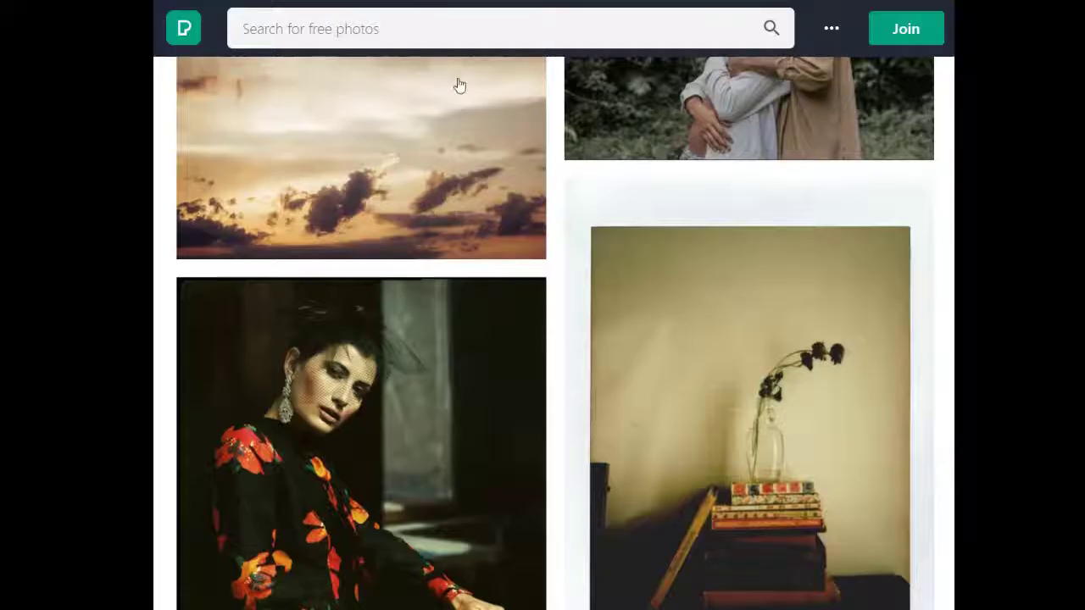
scroll(453, 144, down, 5)
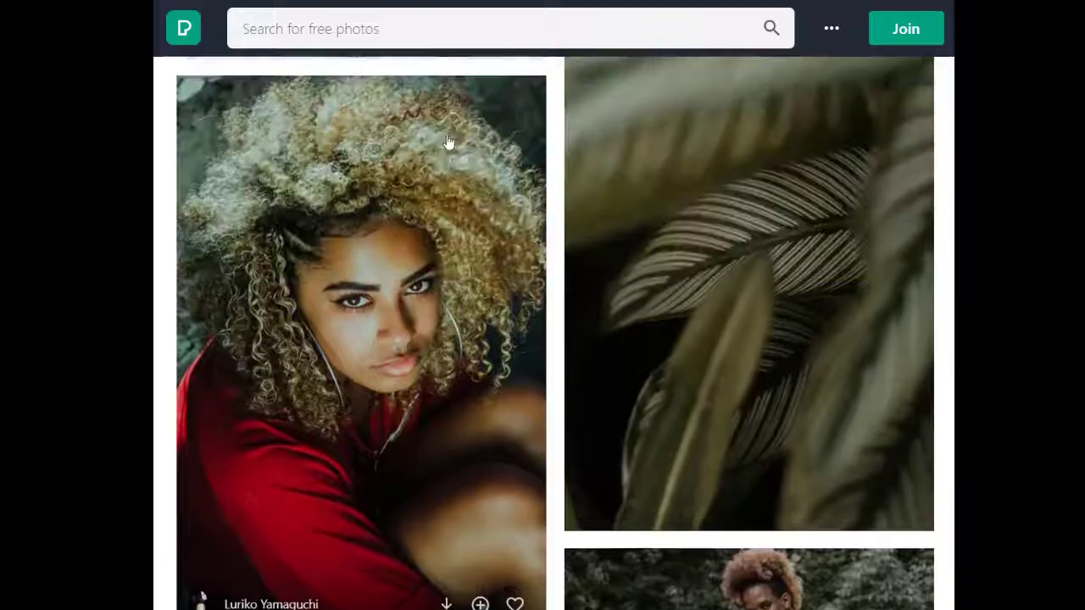
scroll(452, 150, up, 3)
scroll(452, 151, up, 15)
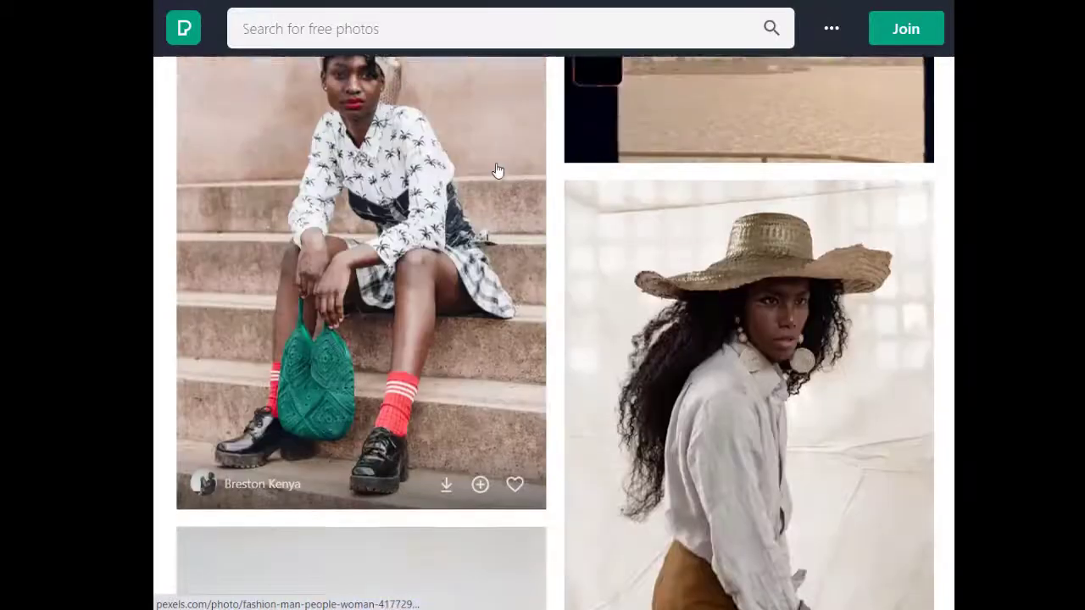
scroll(509, 185, up, 2)
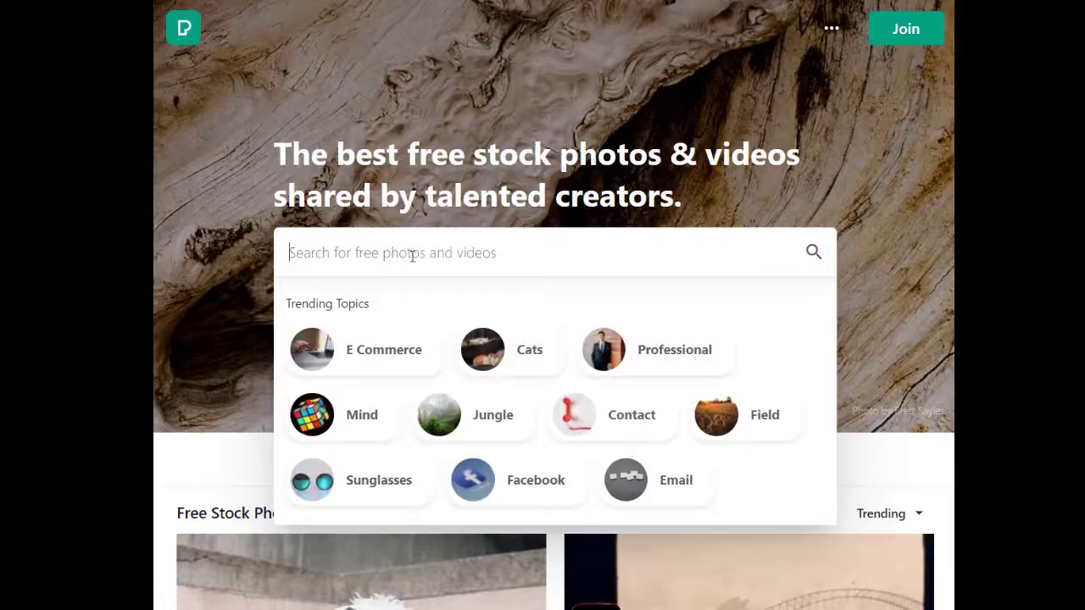
scroll(593, 339, down, 5)
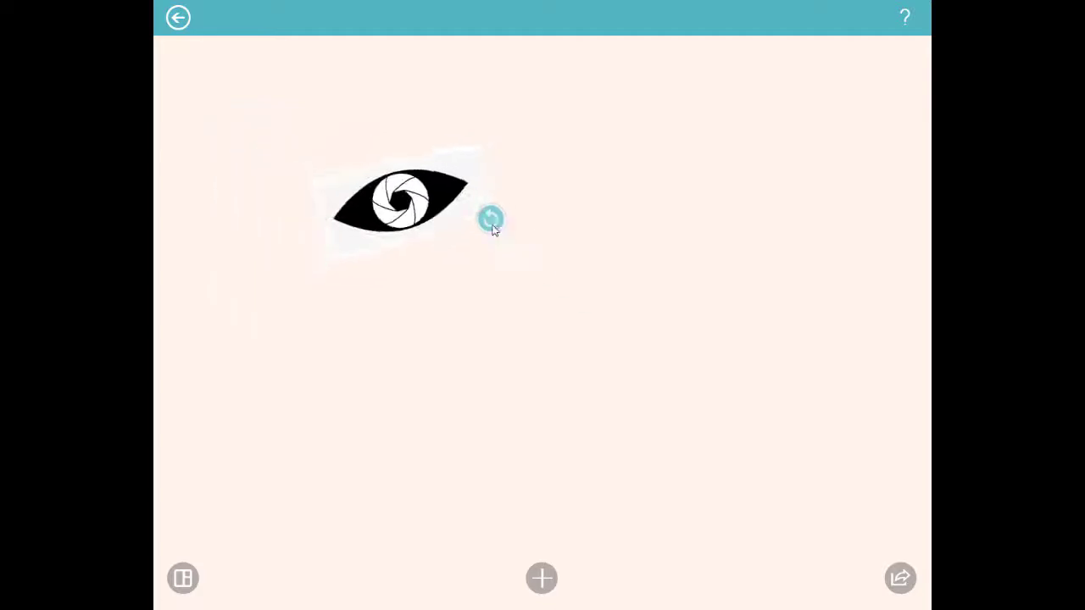
Step: Enlarge the eye graphic, then add a labrador photo from Web Search, tilted and enlarged
drag(489, 221, 552, 259)
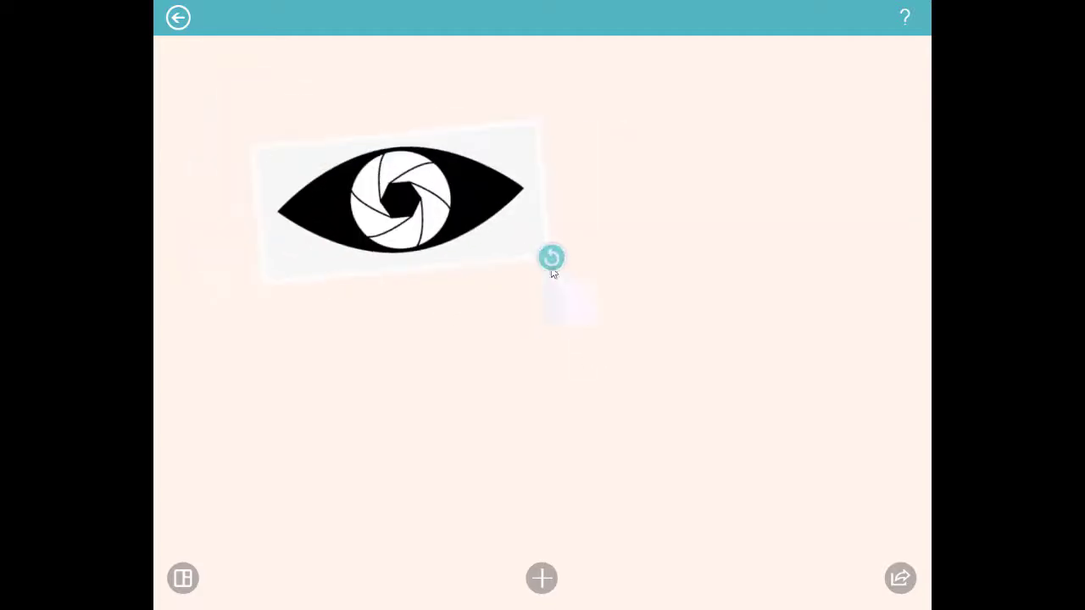
click(541, 578)
click(570, 430)
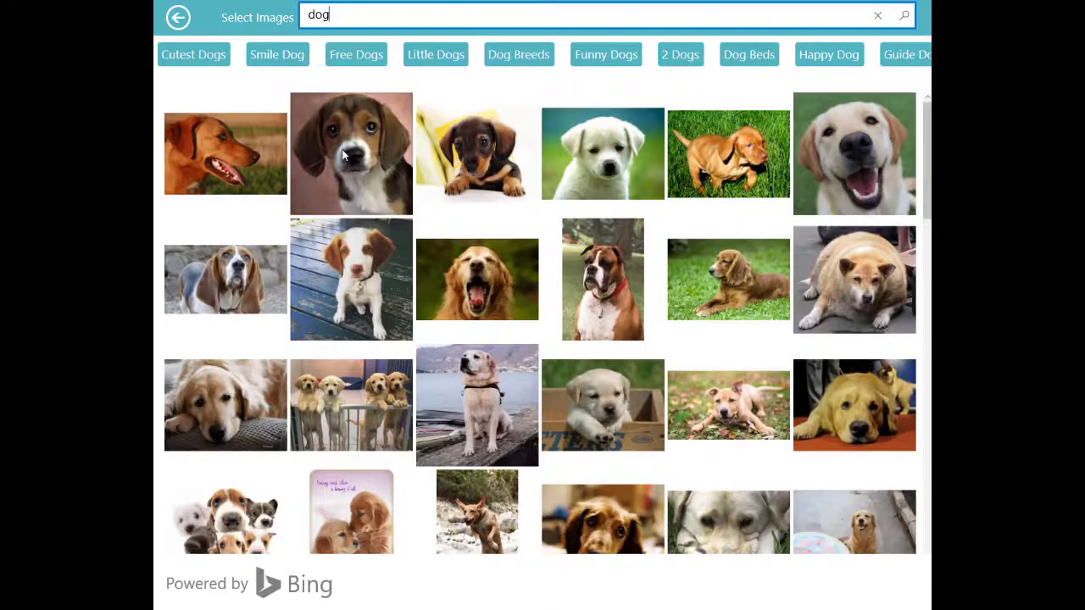
click(841, 164)
mouse_move(656, 428)
mouse_down()
mouse_move(769, 300)
mouse_move(712, 363)
mouse_move(759, 386)
mouse_move(796, 448)
mouse_up()
Step: Draw a red freehand heart around the dog's face with Ink
click(542, 578)
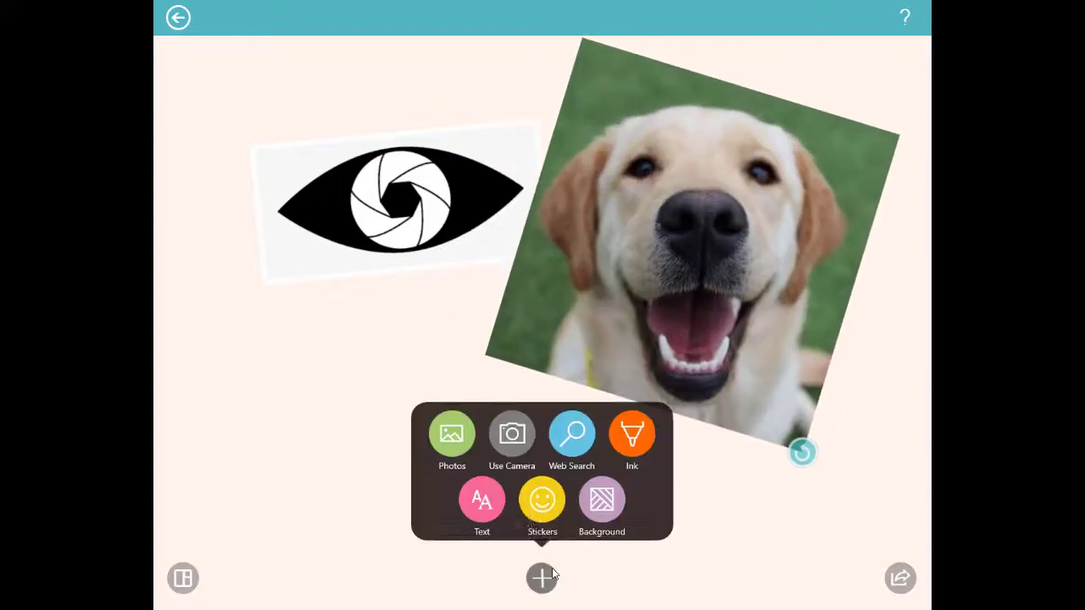
click(632, 434)
mouse_move(718, 138)
mouse_down()
mouse_move(585, 92)
mouse_move(668, 388)
mouse_move(794, 356)
mouse_move(764, 126)
mouse_move(716, 140)
mouse_up()
Step: Add the text 'Dogs' to the collage and resize it
click(542, 578)
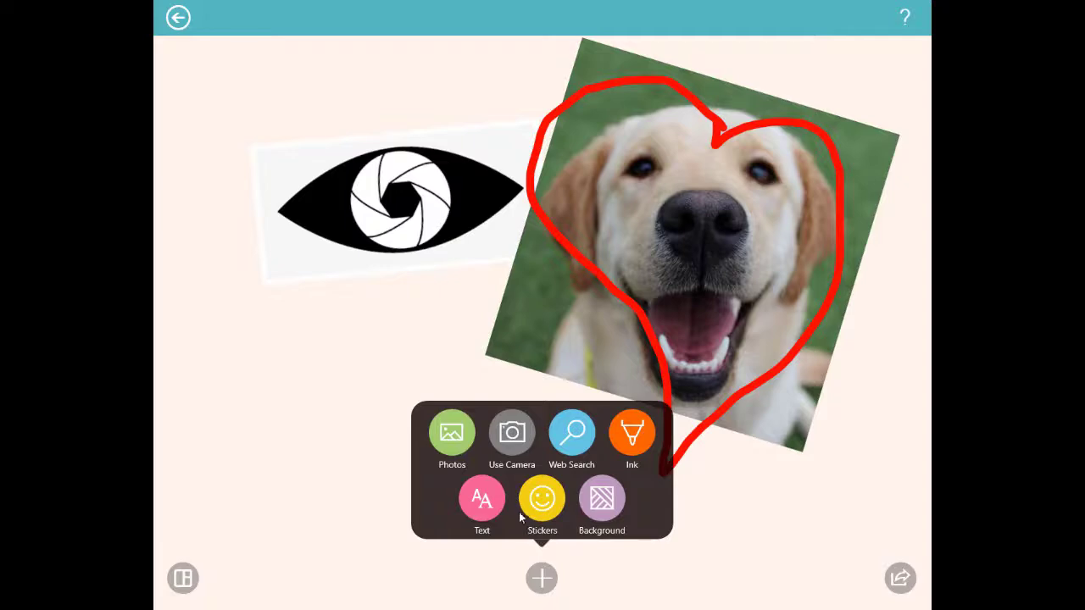
click(479, 506)
click(343, 430)
text(Dogsw)
key(BackSpace)
click(178, 18)
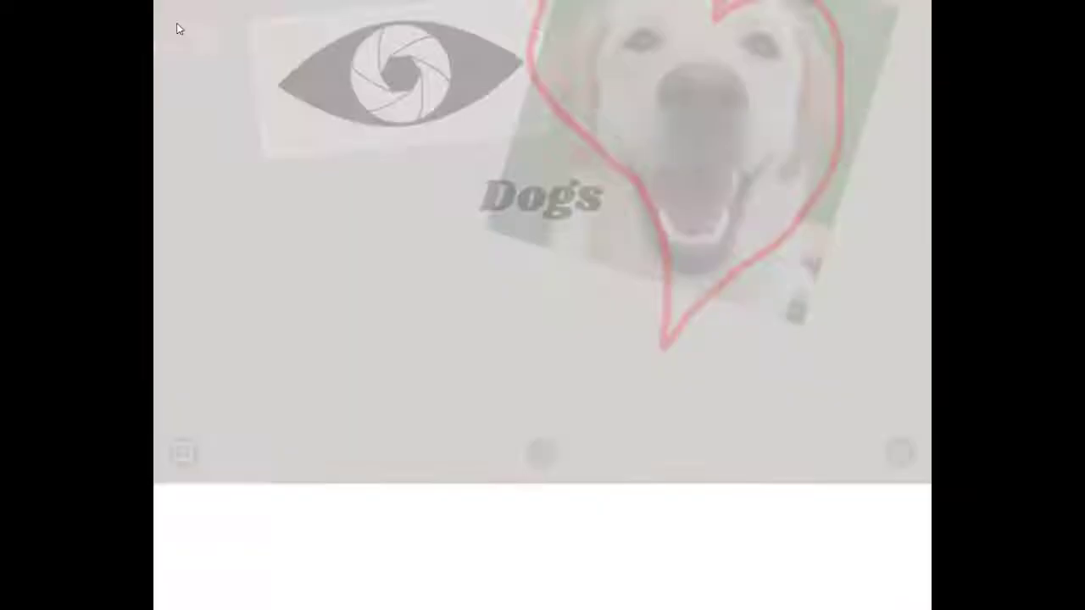
drag(547, 431, 649, 443)
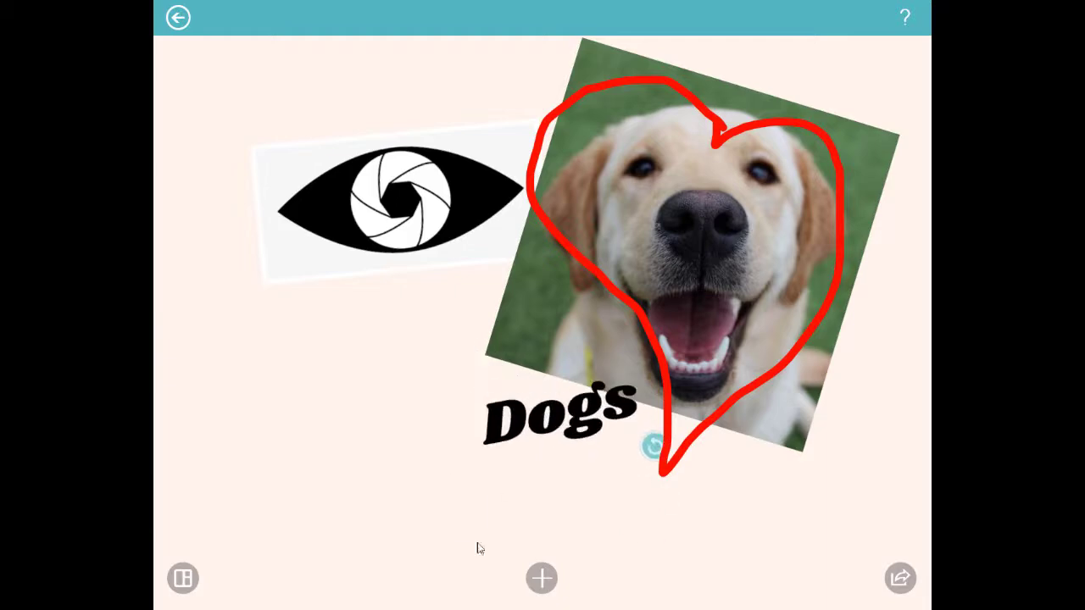
click(541, 578)
click(543, 498)
Step: Add the sun sticker from Summer Vibes, placed slightly smaller beneath the eye graphic
scroll(889, 603, right, 5)
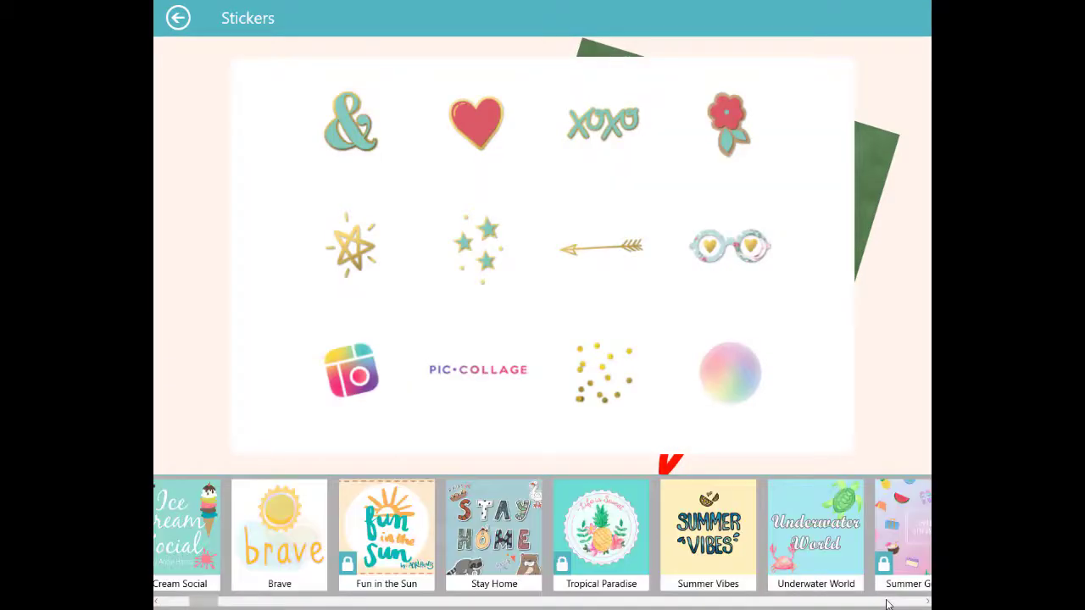
click(708, 534)
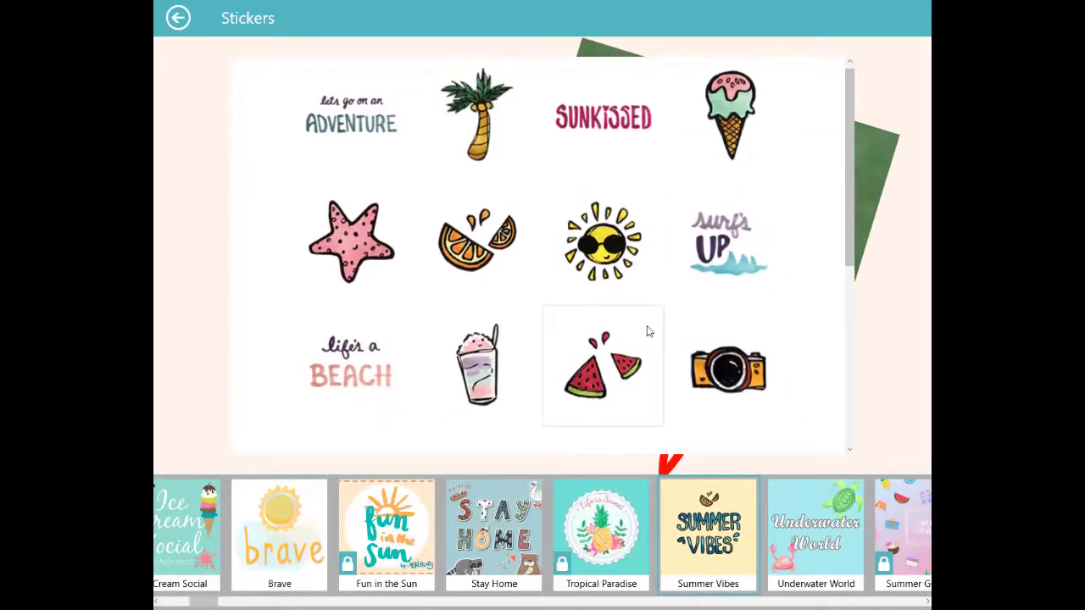
click(602, 245)
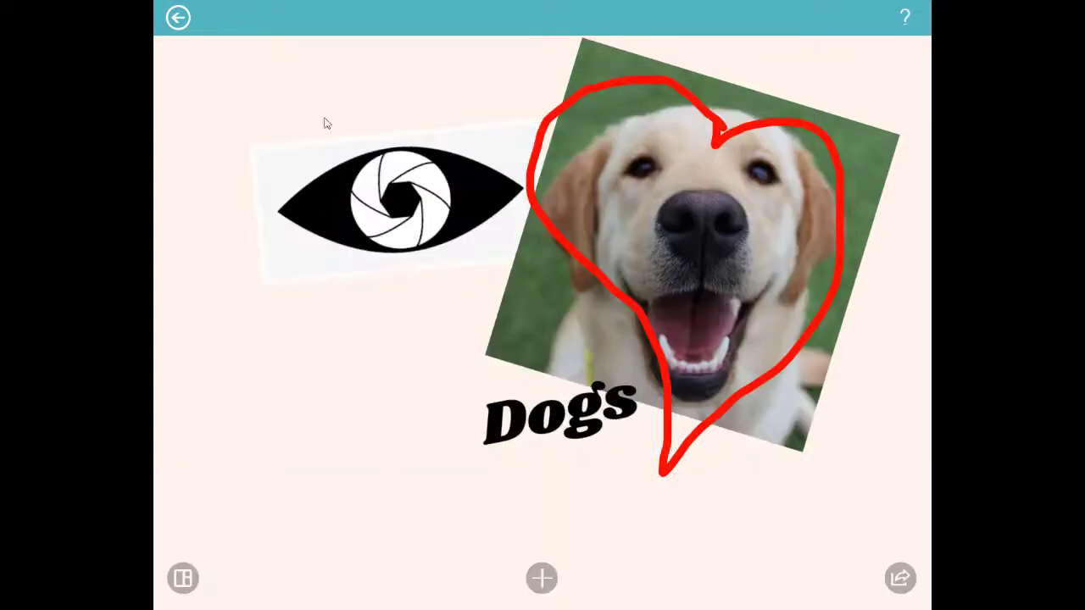
click(541, 578)
click(543, 498)
click(605, 245)
drag(551, 335, 379, 373)
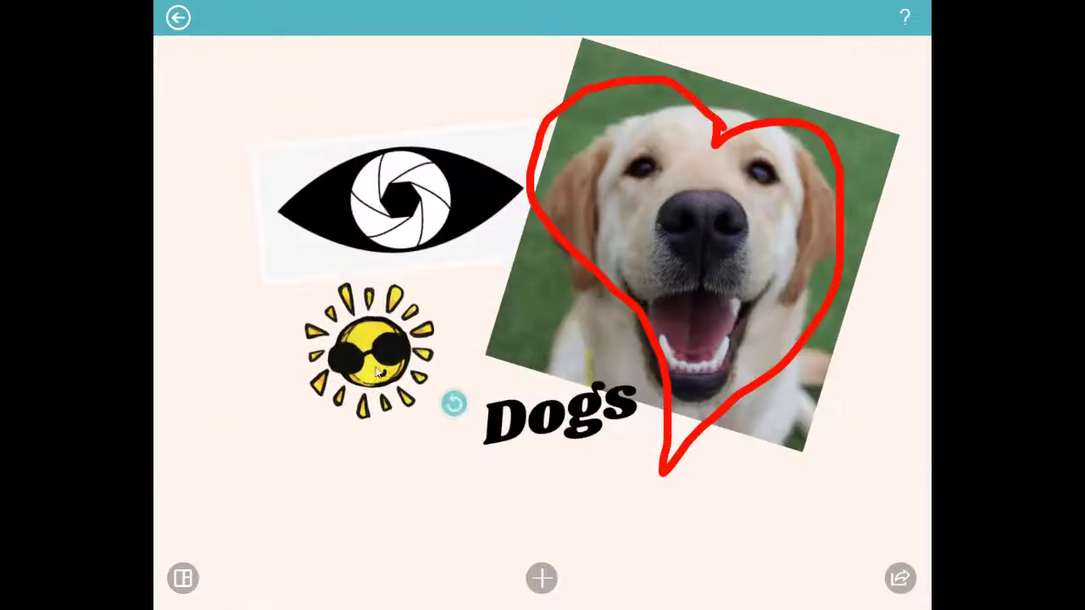
drag(439, 395, 453, 346)
Step: Change the collage background to pink
click(541, 578)
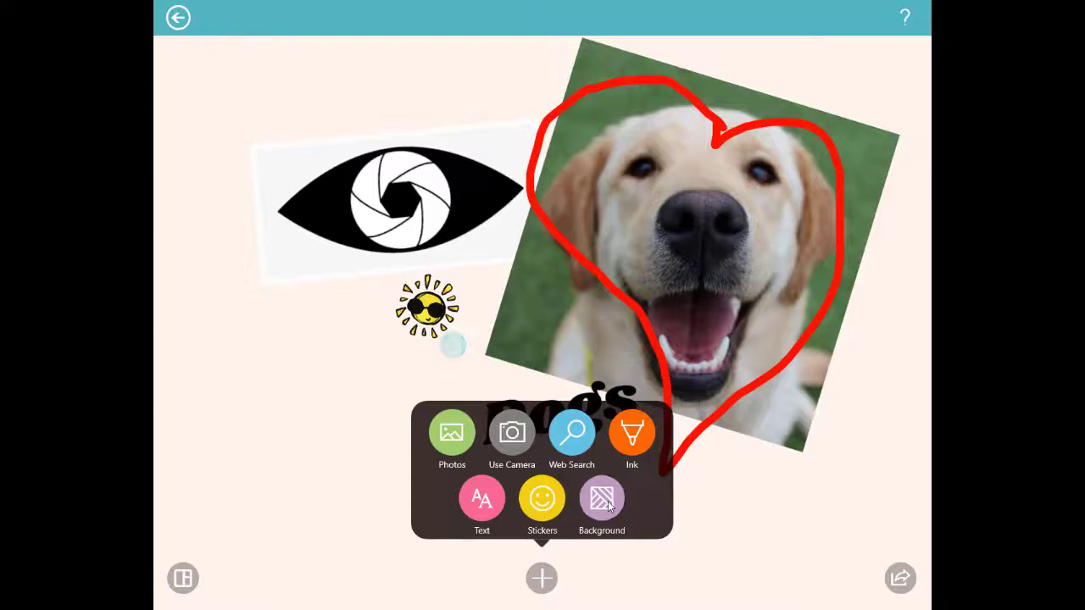
click(603, 500)
click(608, 530)
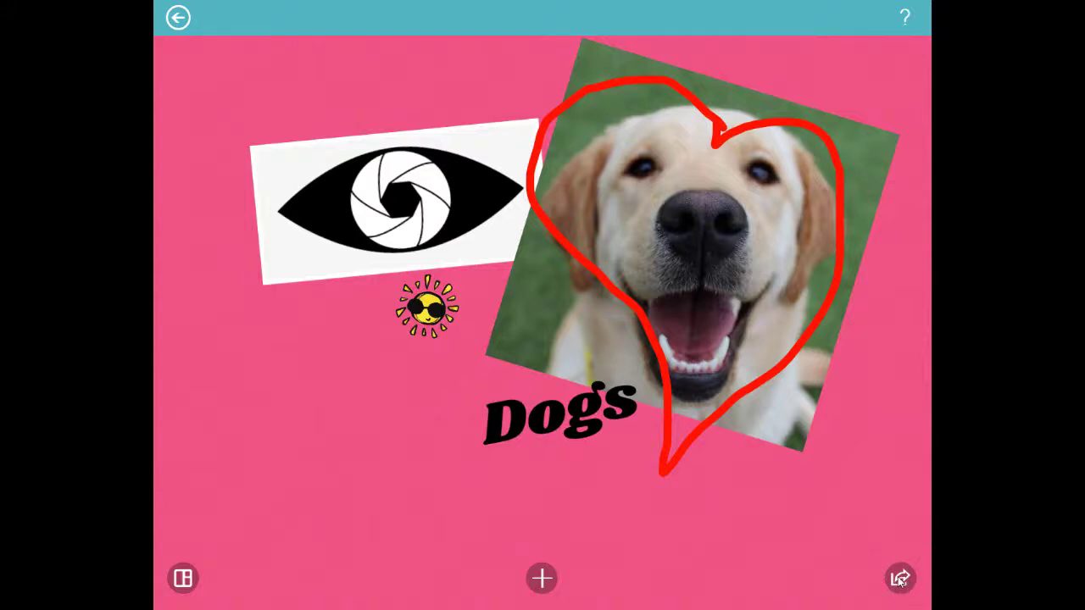
click(900, 578)
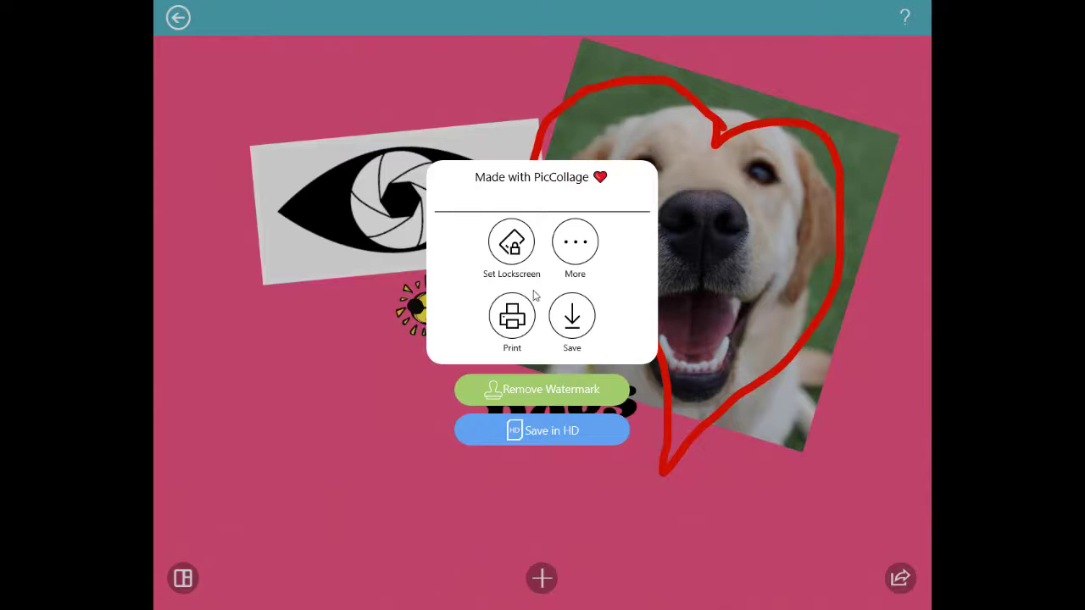
click(573, 320)
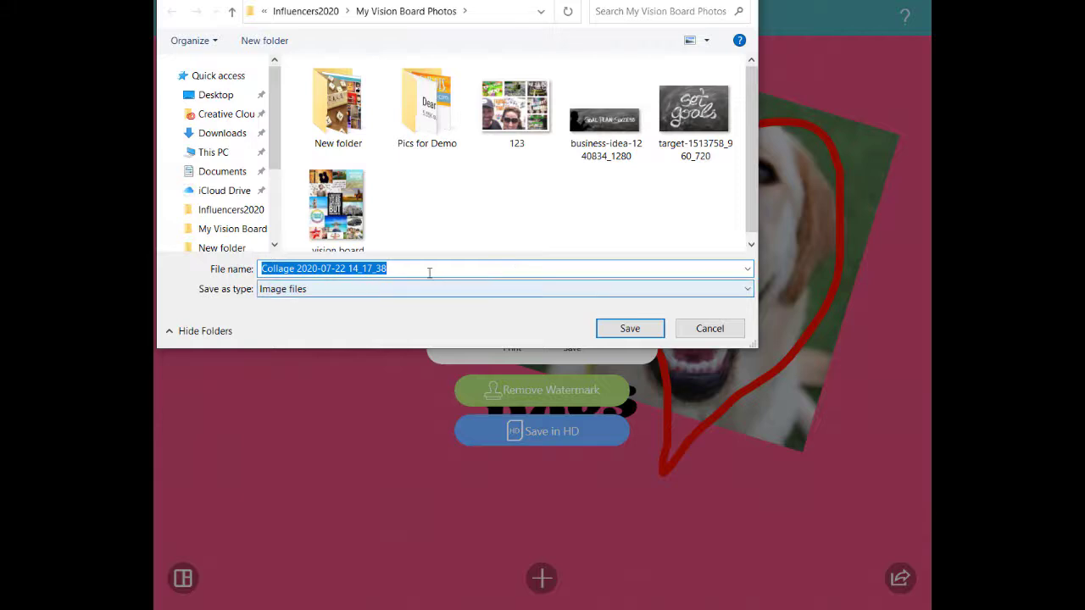
click(639, 336)
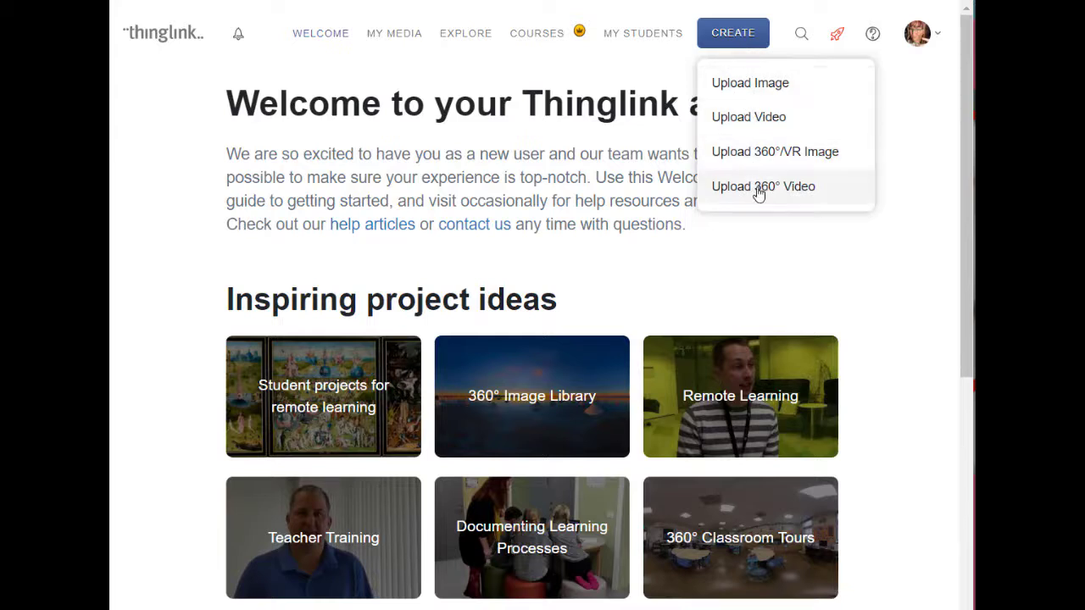
Step: Upload the saved Collage image file to Thinglink with Upload Image
click(746, 85)
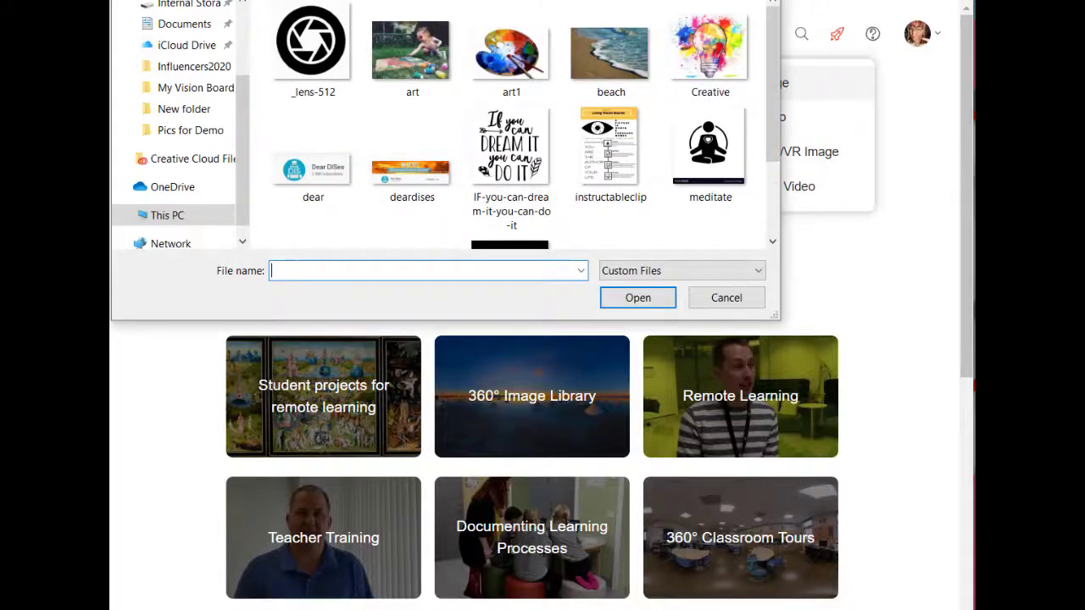
scroll(618, 51, down, 5)
double_click(719, 53)
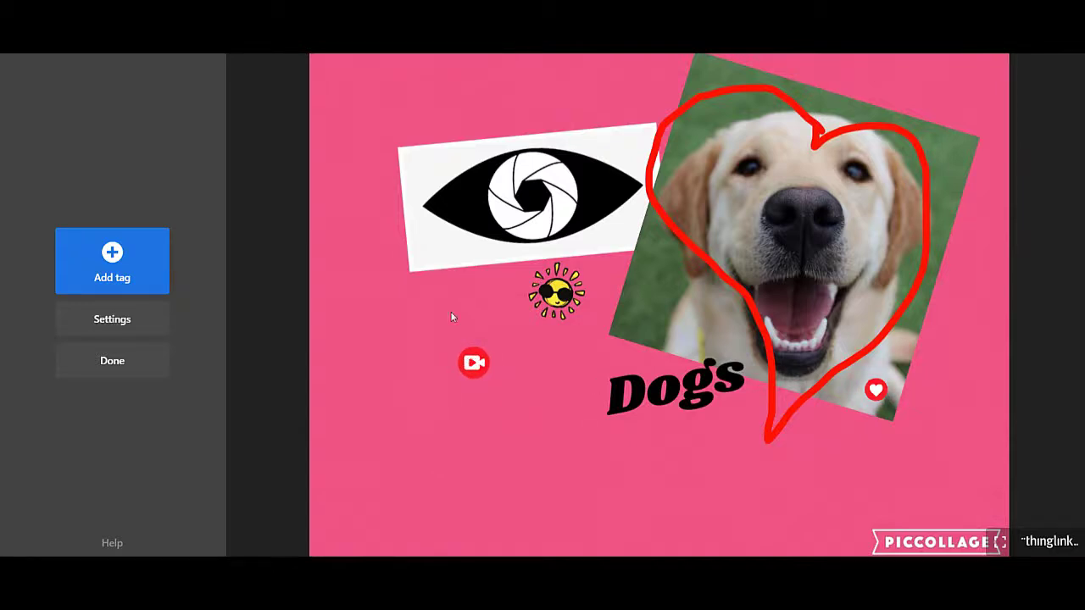
Step: Add a new tag showing website content, pasting in the YouTube baby-animals video link
click(111, 257)
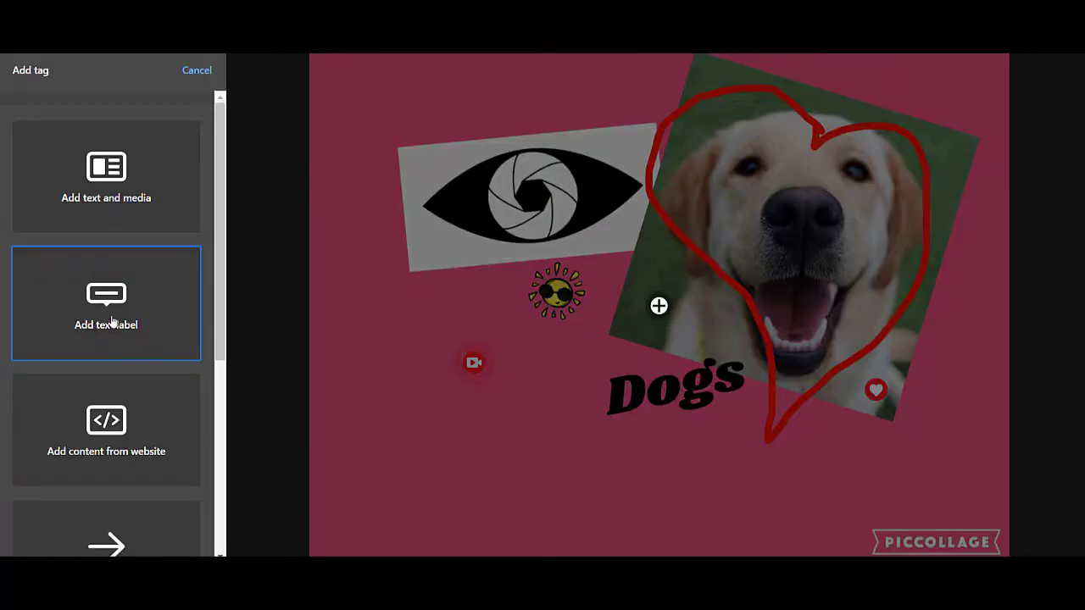
click(115, 420)
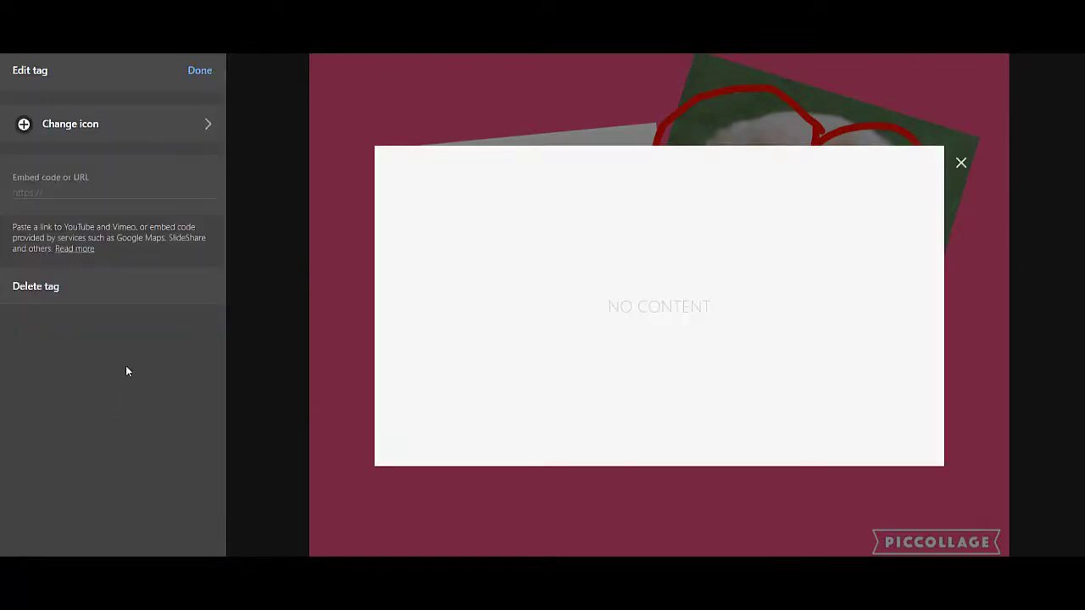
click(43, 191)
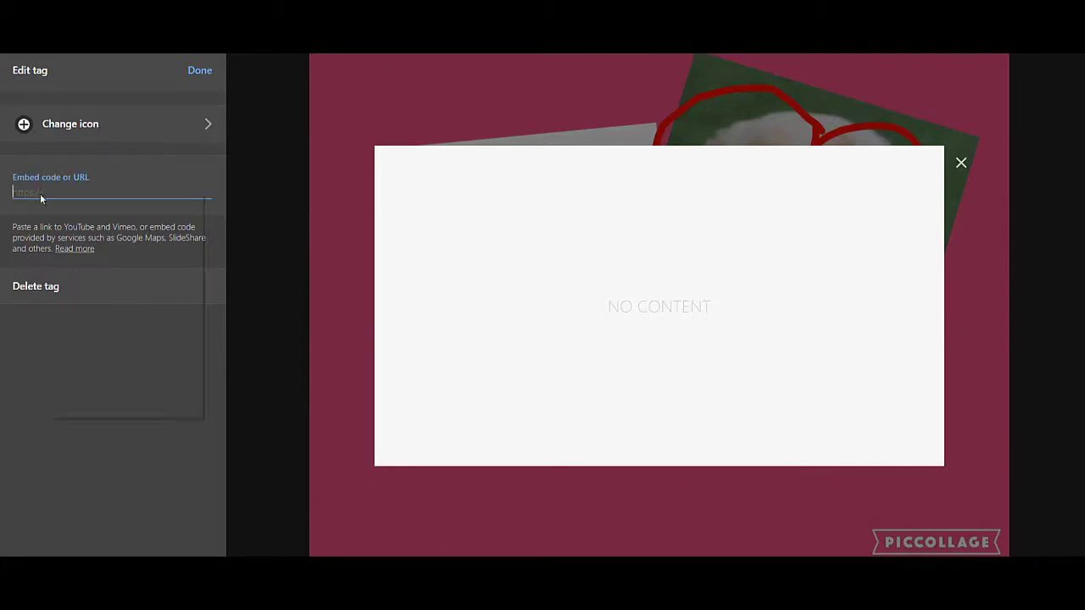
right_click(42, 194)
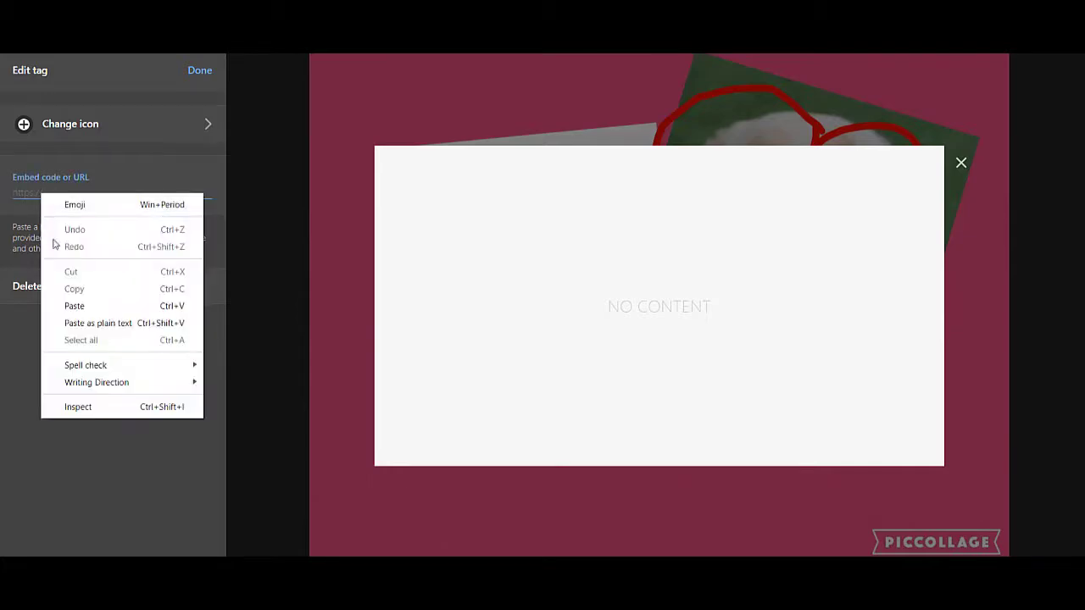
click(74, 306)
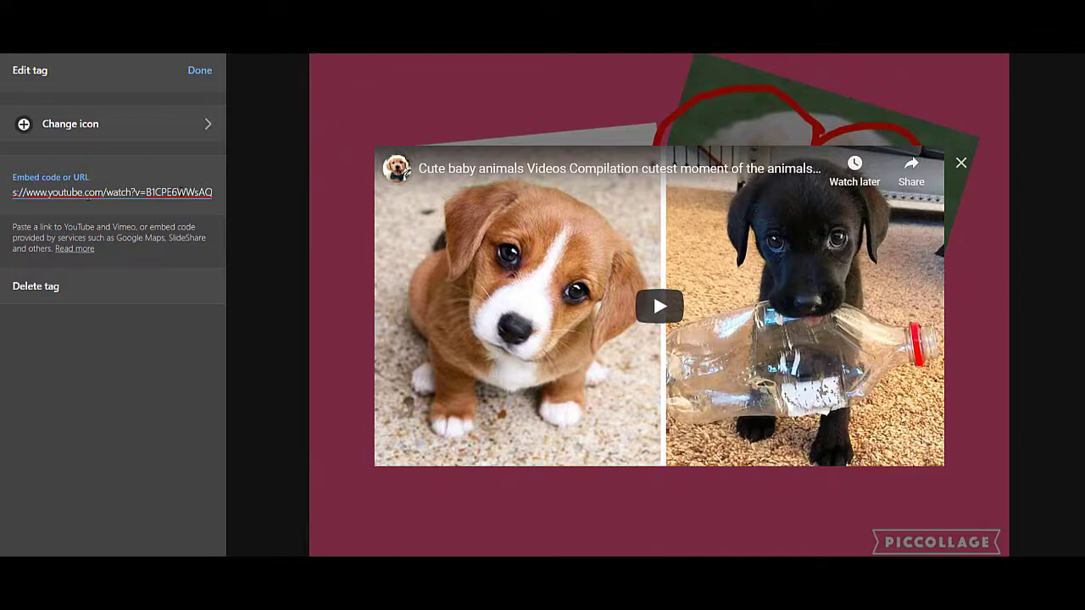
Step: Change the tag's icon to the green star and finish the tag
click(206, 126)
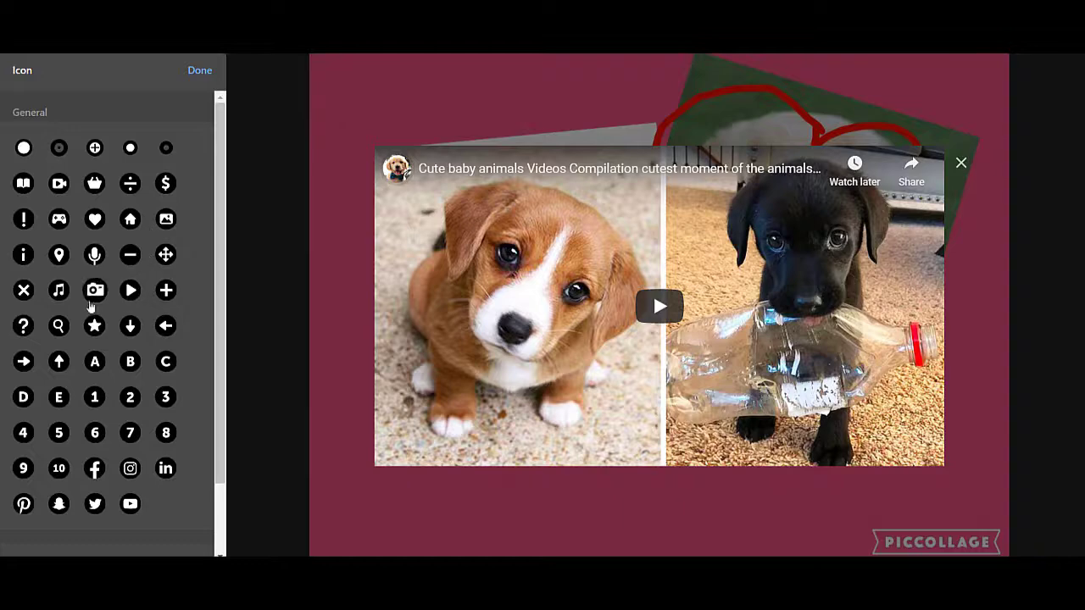
click(95, 327)
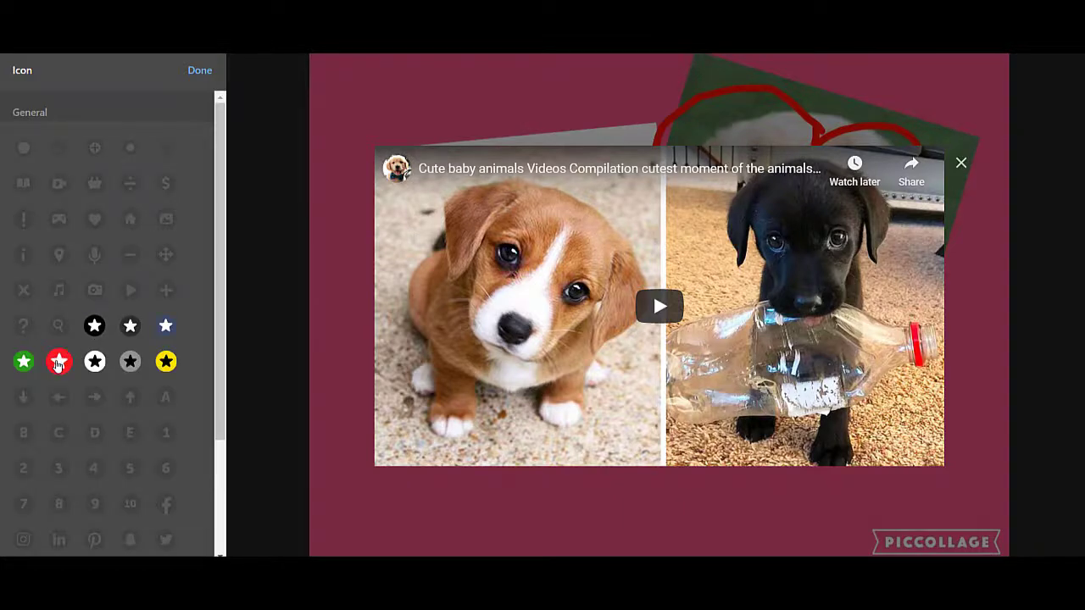
click(28, 366)
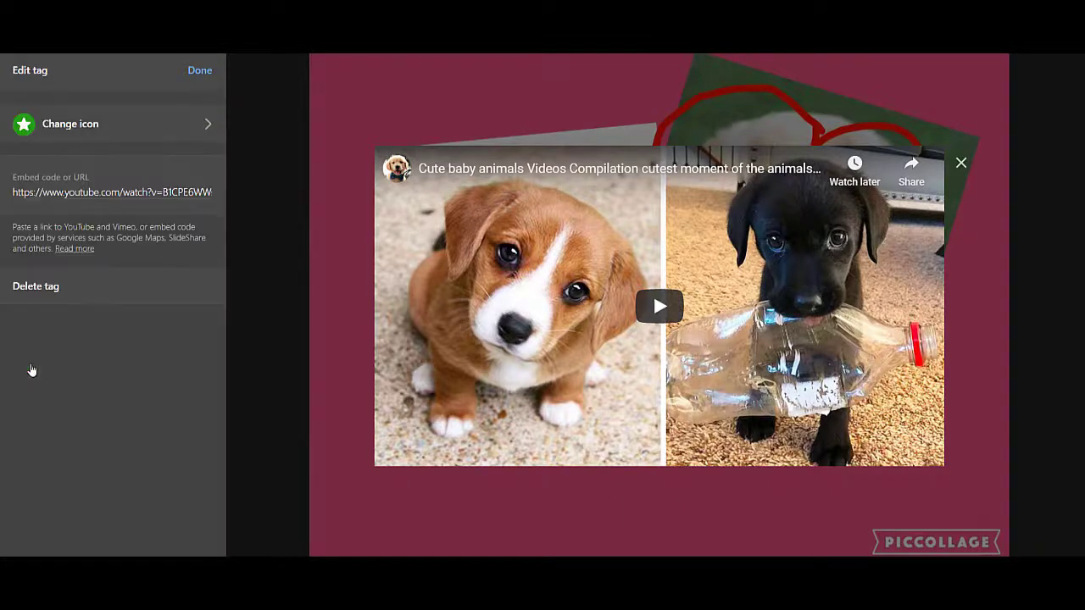
click(200, 72)
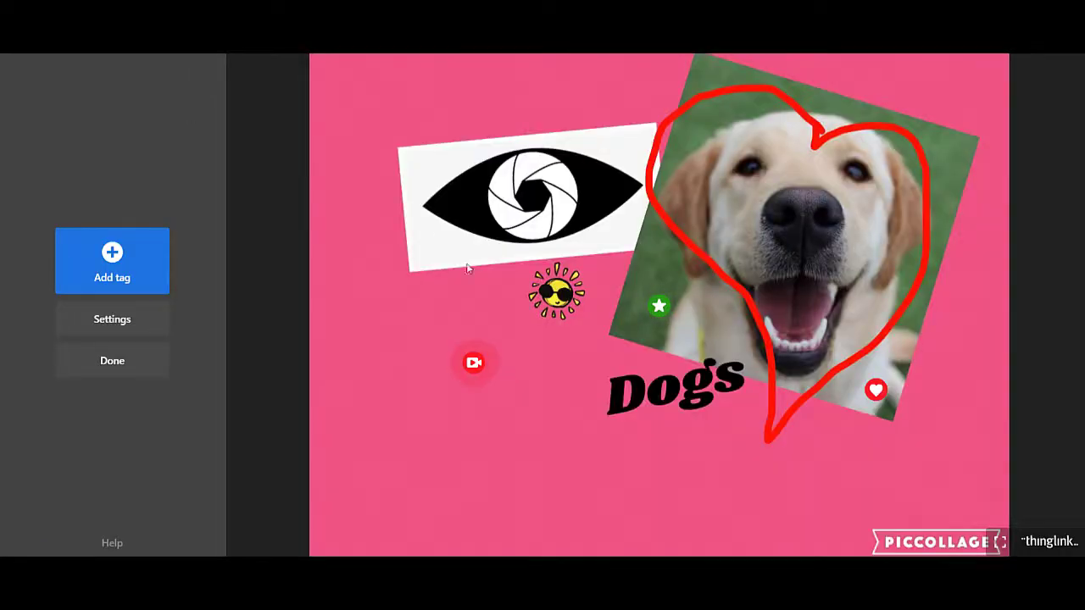
Step: Nudge the green star tag, preview its video, and open the Share embed dialog
mouse_move(656, 303)
mouse_down()
mouse_move(642, 296)
mouse_move(642, 314)
mouse_up()
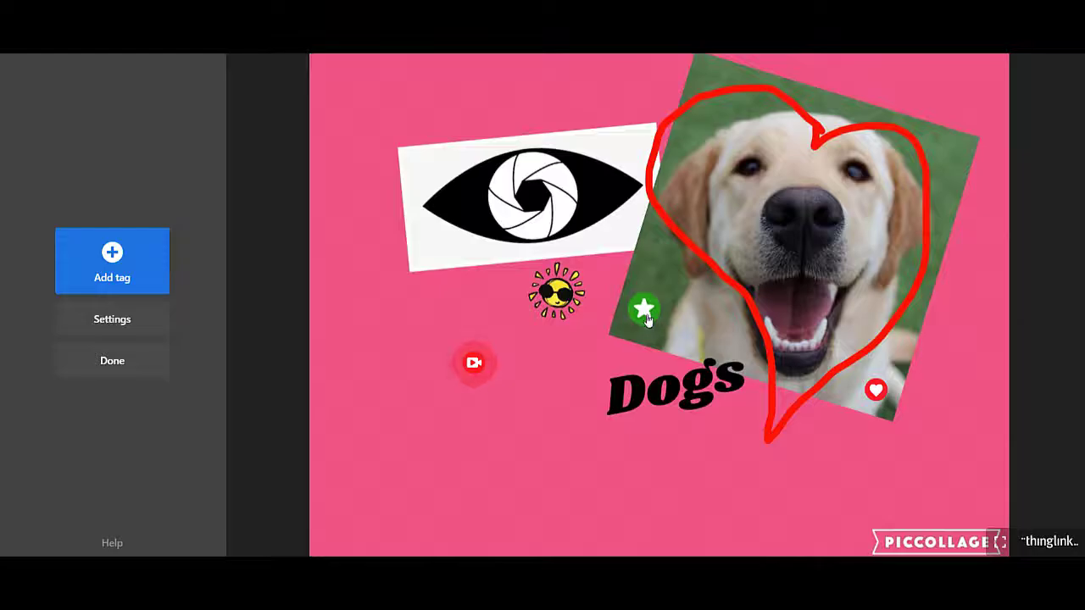
click(644, 311)
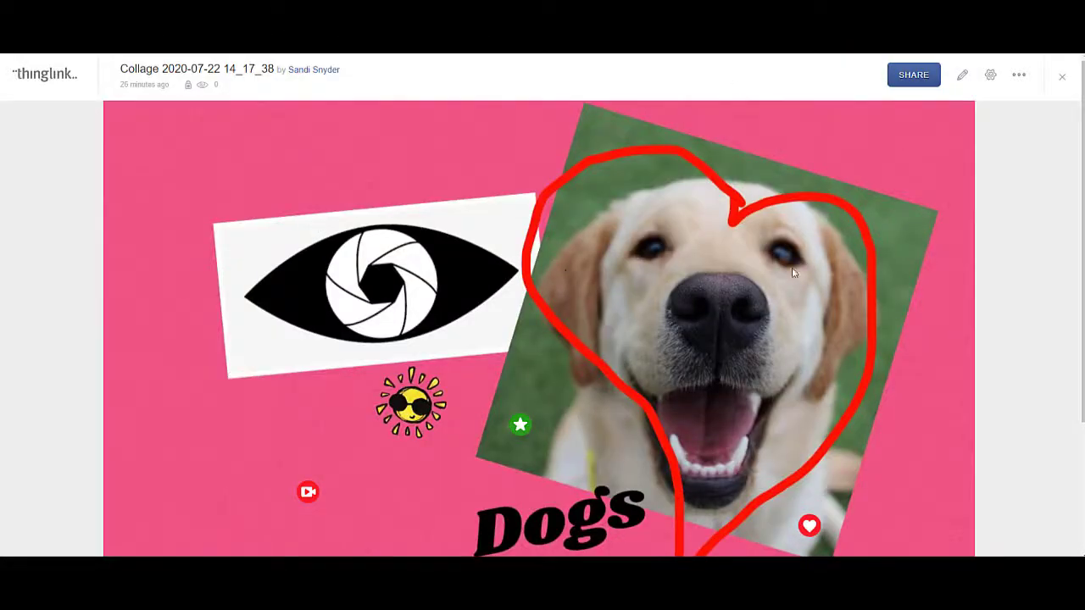
click(914, 75)
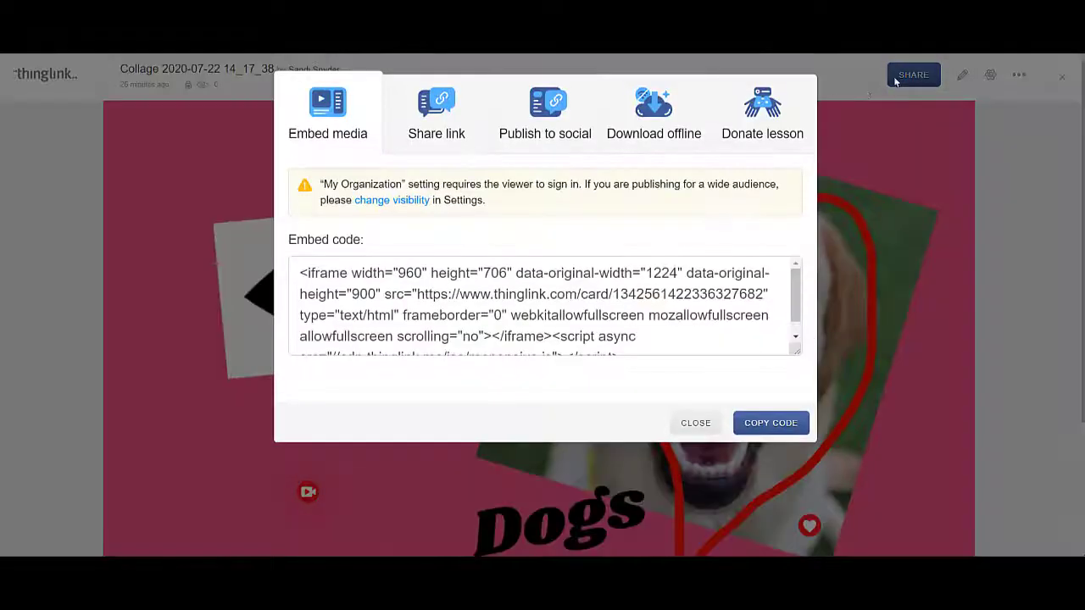